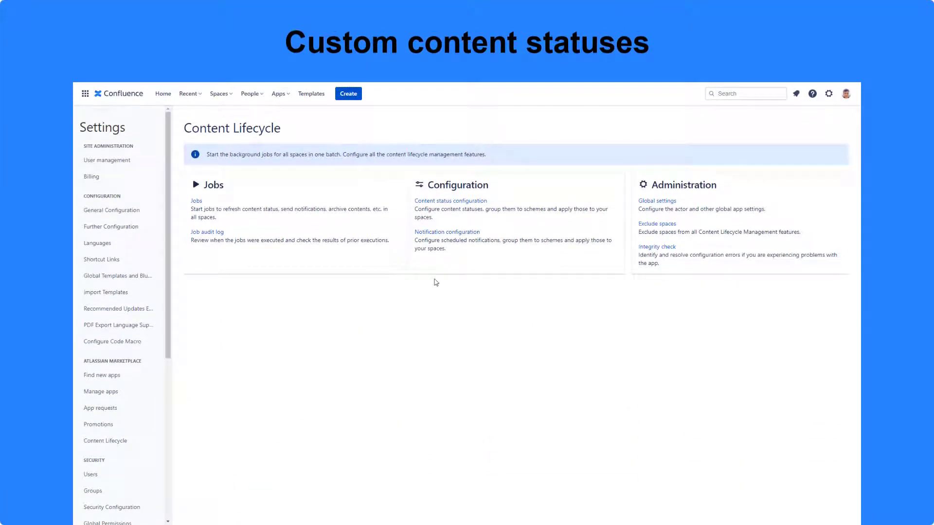
Open Content status configuration and view the statuses list, from Approved to Up-to-date.
{"action": "left_click", "coordinate": [471, 201]}
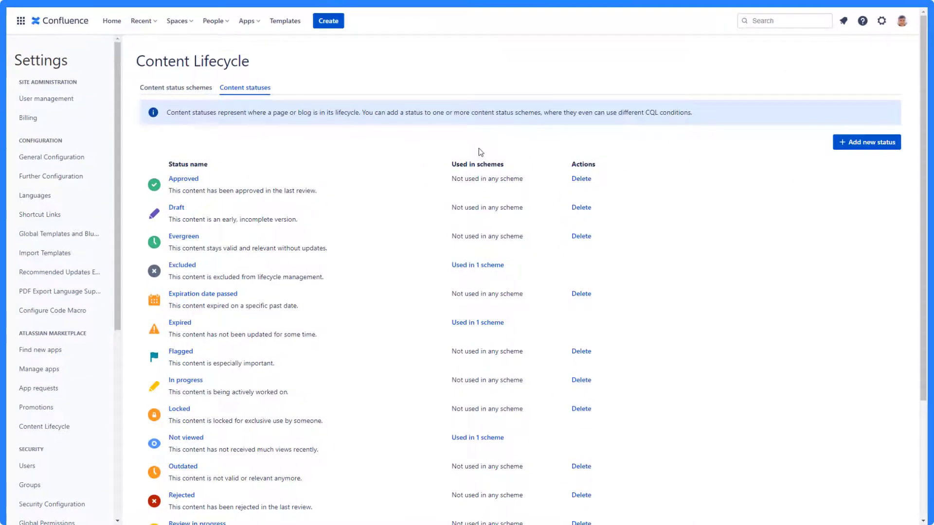
{"action": "left_click_drag", "start_coordinate": [926, 143], "coordinate": [932, 263]}
{"action": "scroll", "coordinate": [535, 263], "scroll_direction": "up", "scroll_amount": 3}
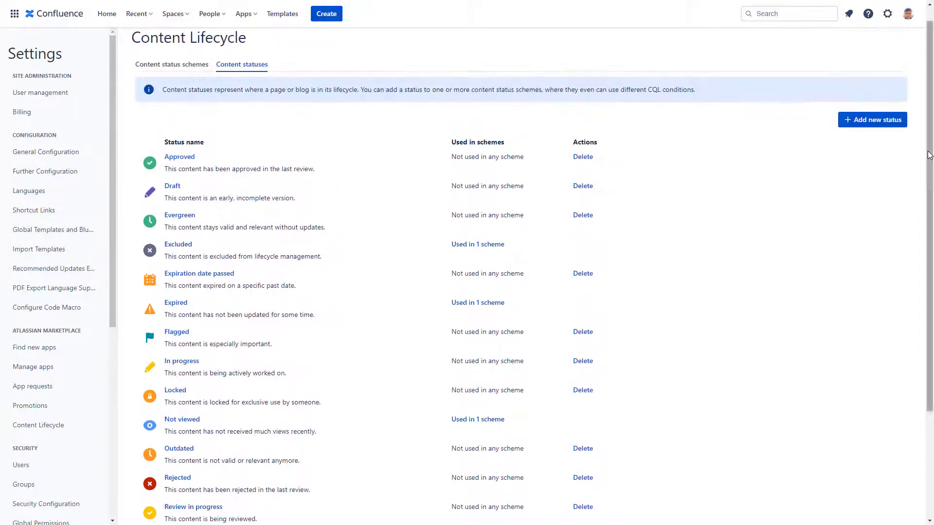
Create a 'To review' status described 'This content is waiting for a review', with orange-red colour and clock icon.
{"action": "left_click", "coordinate": [864, 123]}
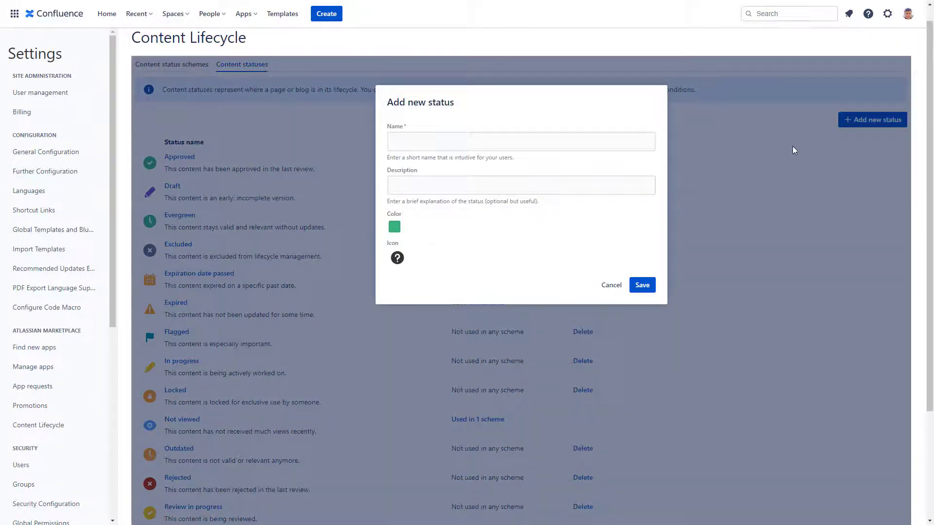
{"action": "left_click", "coordinate": [451, 141]}
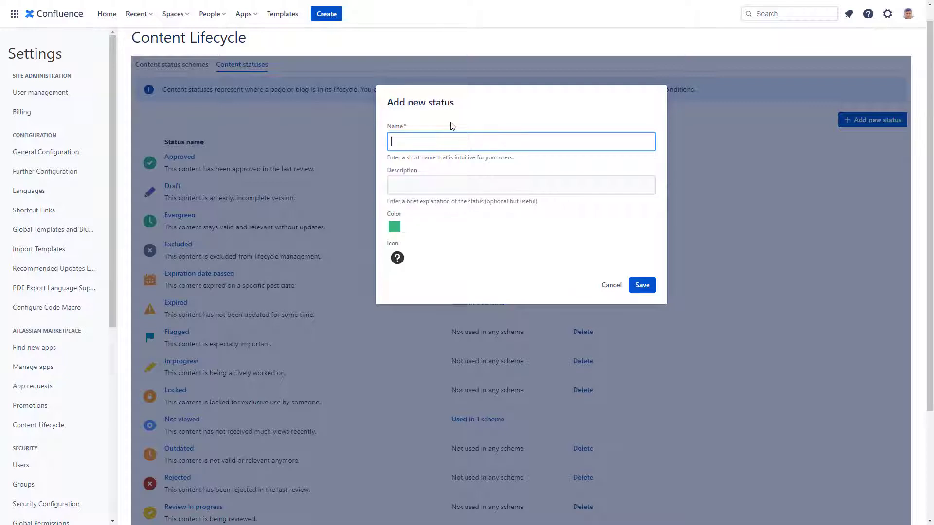
{"action": "left_click", "coordinate": [429, 181]}
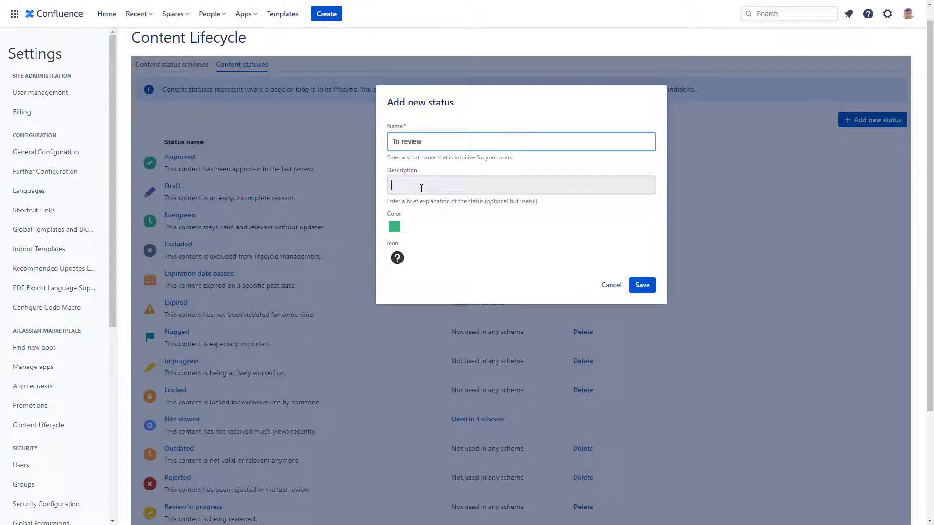
{"action": "type", "text": "This content is waiting for a review."}
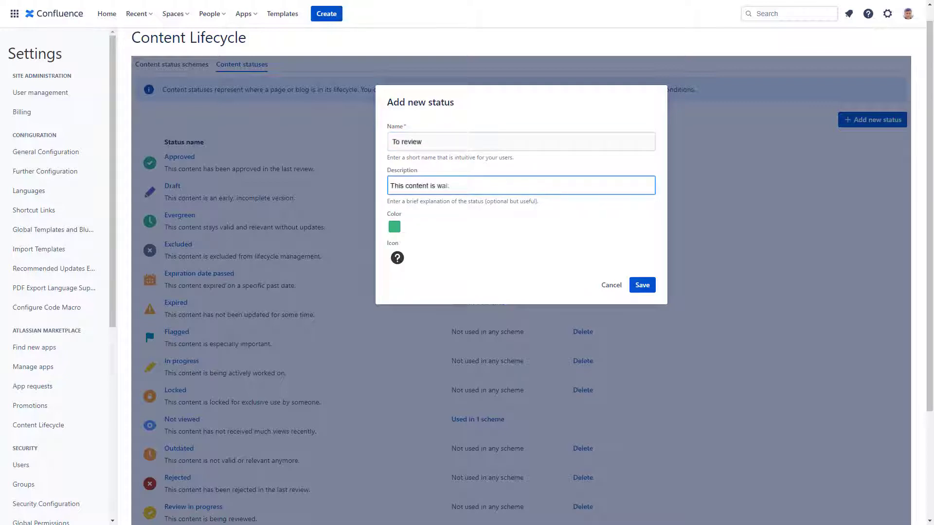
{"action": "left_click", "coordinate": [394, 226]}
{"action": "left_click", "coordinate": [479, 252]}
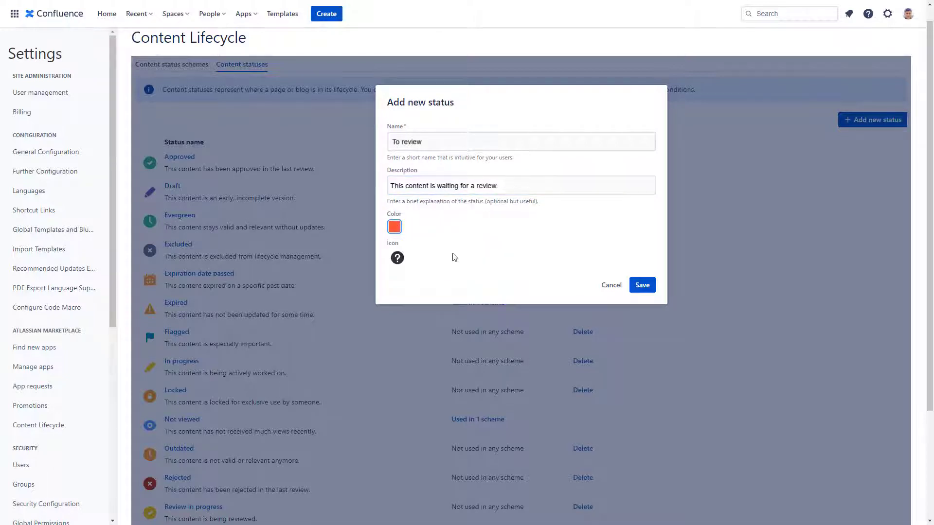
{"action": "left_click", "coordinate": [397, 259]}
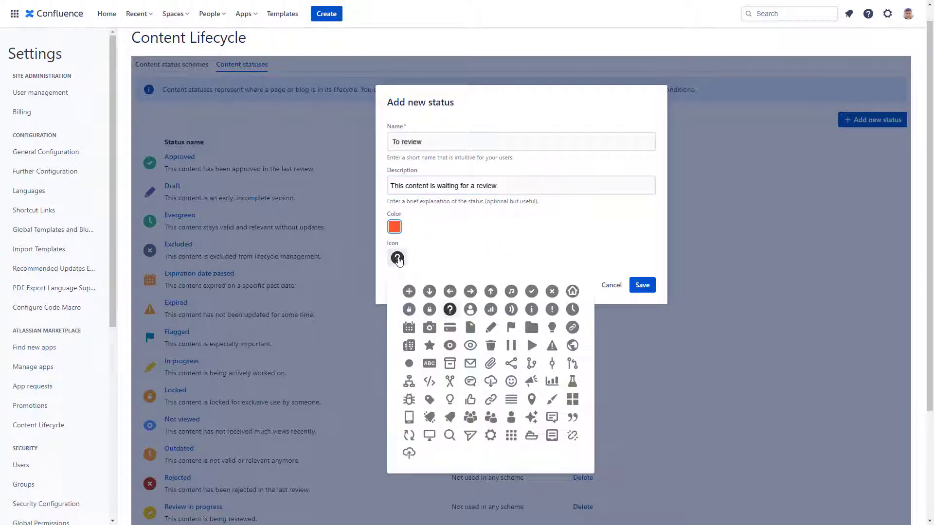
{"action": "left_click", "coordinate": [572, 310]}
{"action": "left_click", "coordinate": [642, 284]}
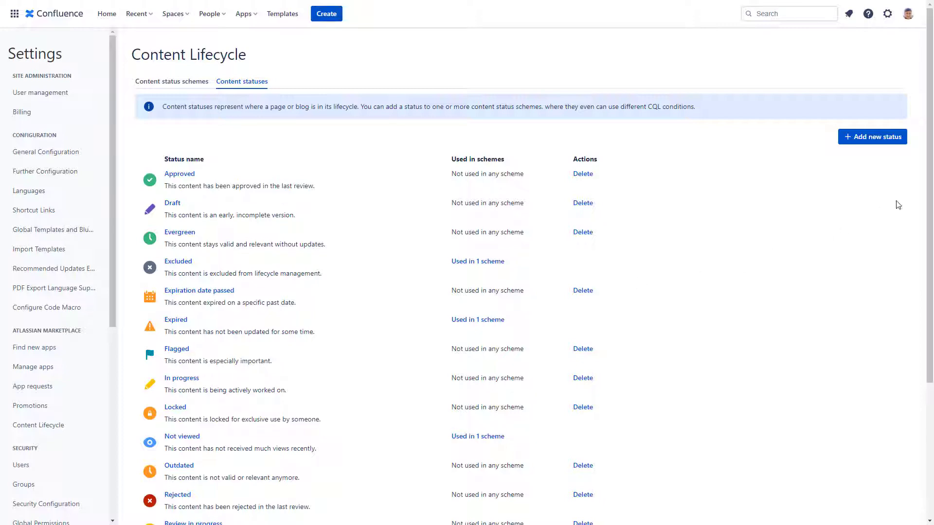
{"action": "left_click_drag", "start_coordinate": [928, 177], "coordinate": [914, 294]}
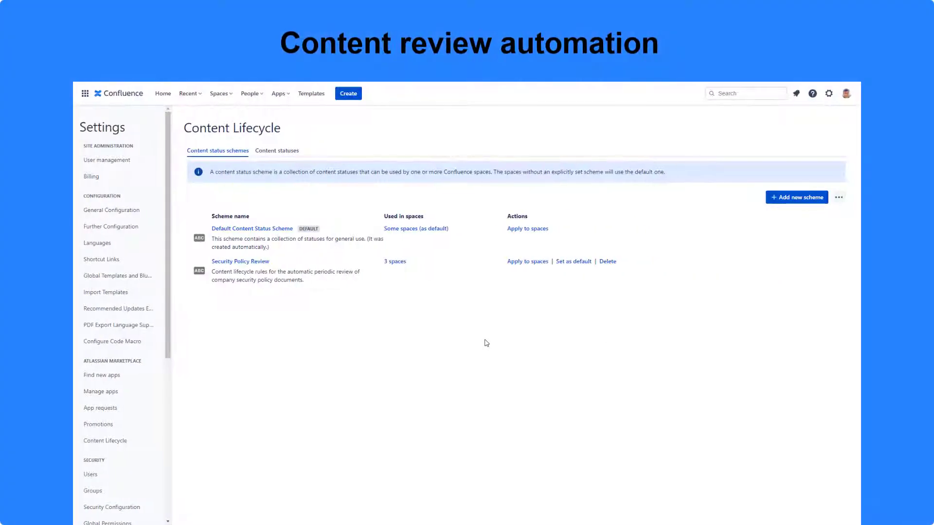
Include the To review status in the Security Policy Review scheme's status list.
{"action": "left_click", "coordinate": [244, 262]}
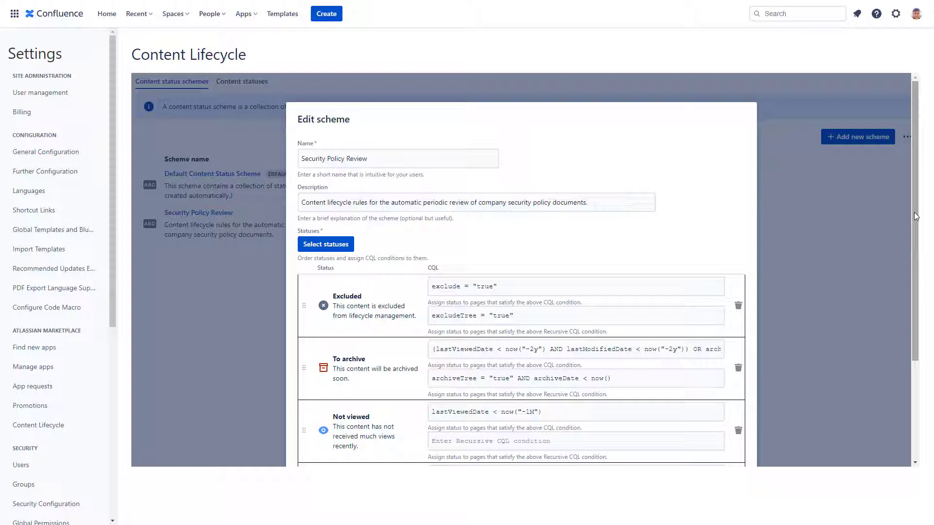
{"action": "scroll", "coordinate": [914, 212], "scroll_direction": "down", "scroll_amount": 3}
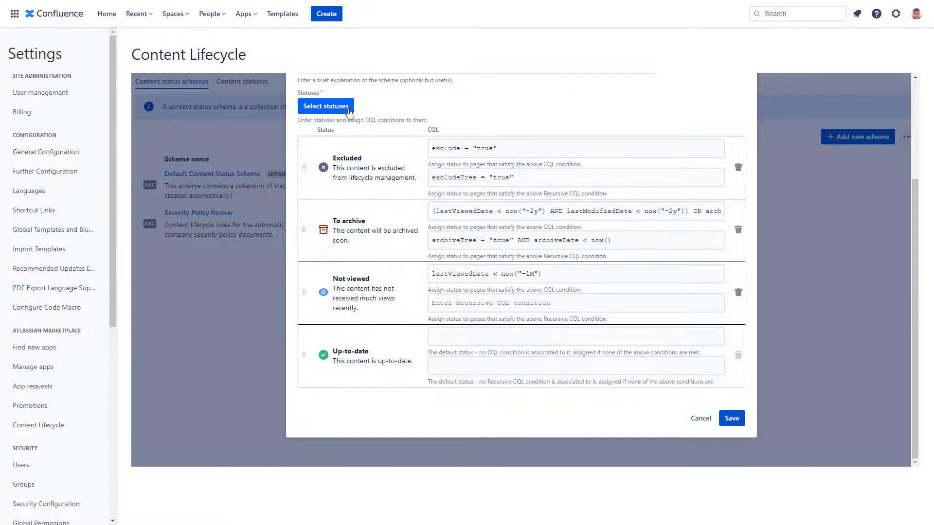
{"action": "left_click", "coordinate": [349, 108]}
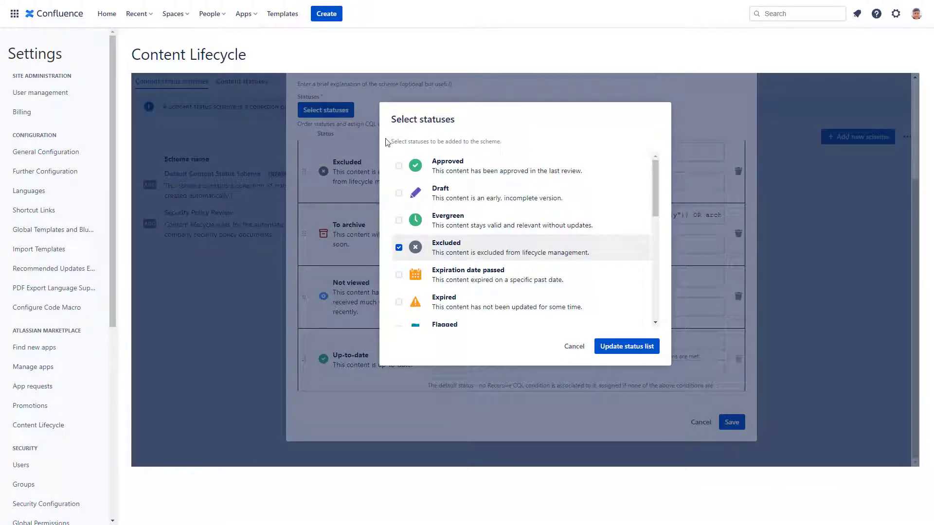
{"action": "left_click_drag", "start_coordinate": [653, 195], "coordinate": [655, 303]}
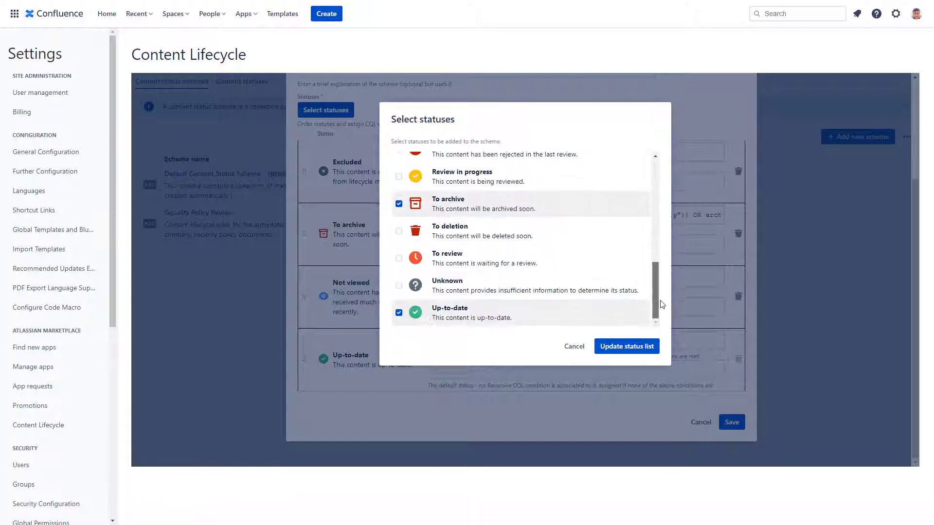
{"action": "left_click", "coordinate": [398, 259]}
{"action": "left_click", "coordinate": [612, 346]}
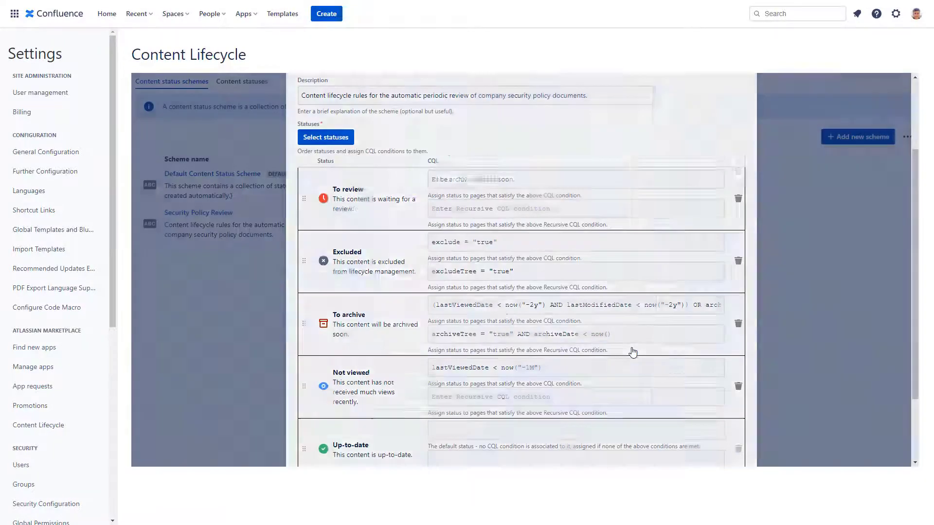
Place To review below To archive and save the Security Policy Review scheme.
{"action": "left_click_drag", "start_coordinate": [912, 338], "coordinate": [912, 378]}
{"action": "left_click_drag", "start_coordinate": [307, 154], "coordinate": [307, 275]}
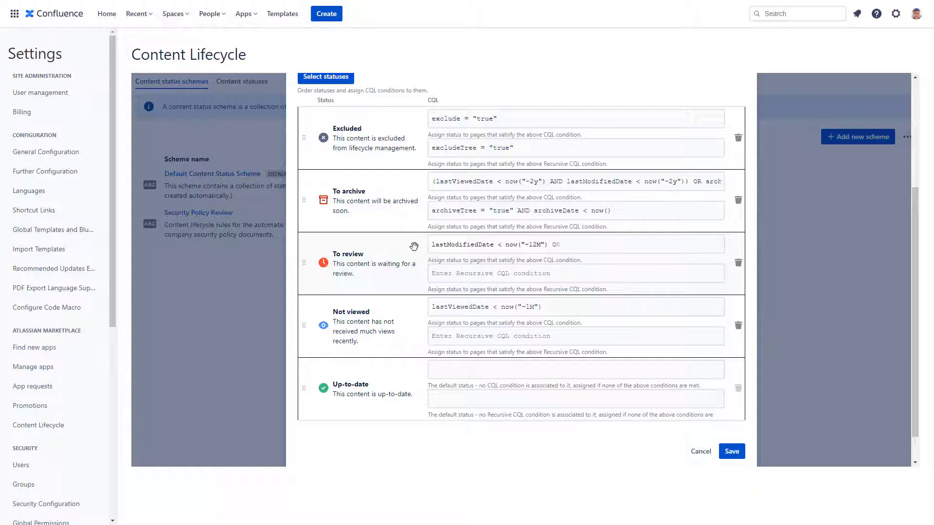
{"action": "left_click", "coordinate": [727, 452]}
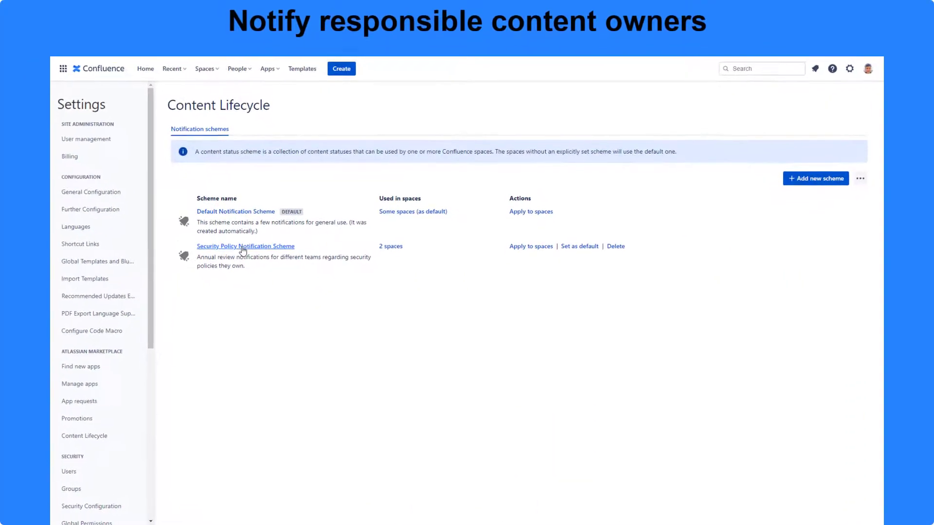
In the Security Policy Notification Scheme, send the HR-owned pages notification to the HR Team group.
{"action": "left_click", "coordinate": [254, 262]}
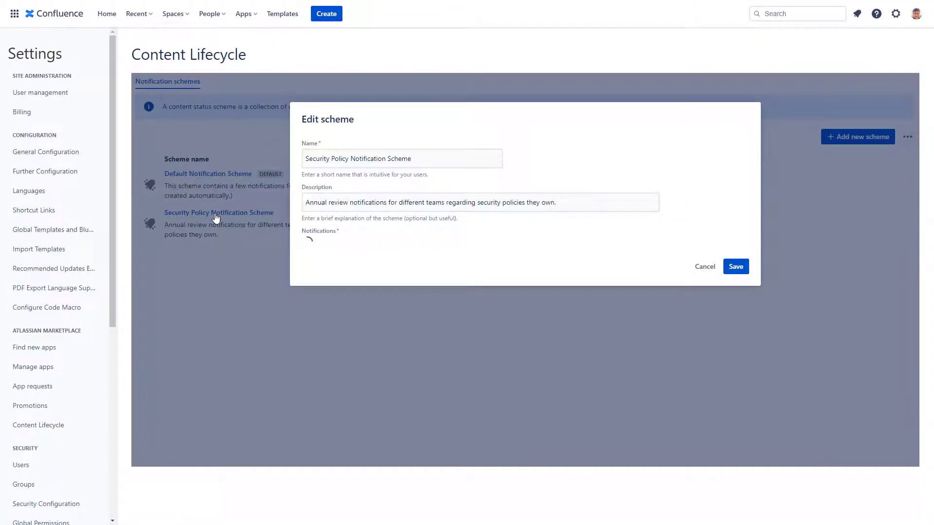
{"action": "left_click", "coordinate": [377, 397]}
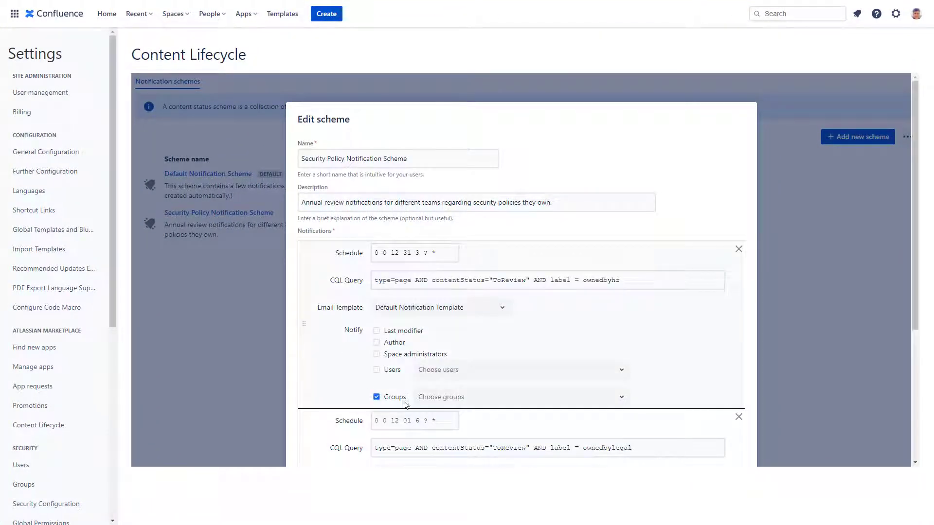
{"action": "left_click", "coordinate": [446, 400]}
{"action": "left_click", "coordinate": [446, 384]}
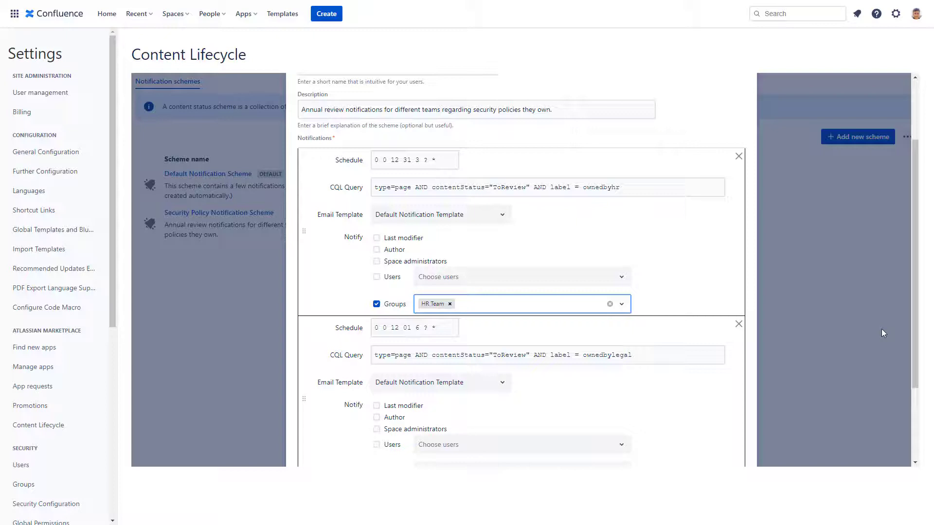
{"action": "left_click_drag", "start_coordinate": [912, 308], "coordinate": [912, 366]}
Send the legal pages notification to the Legal Team group and save the scheme.
{"action": "left_click", "coordinate": [377, 388]}
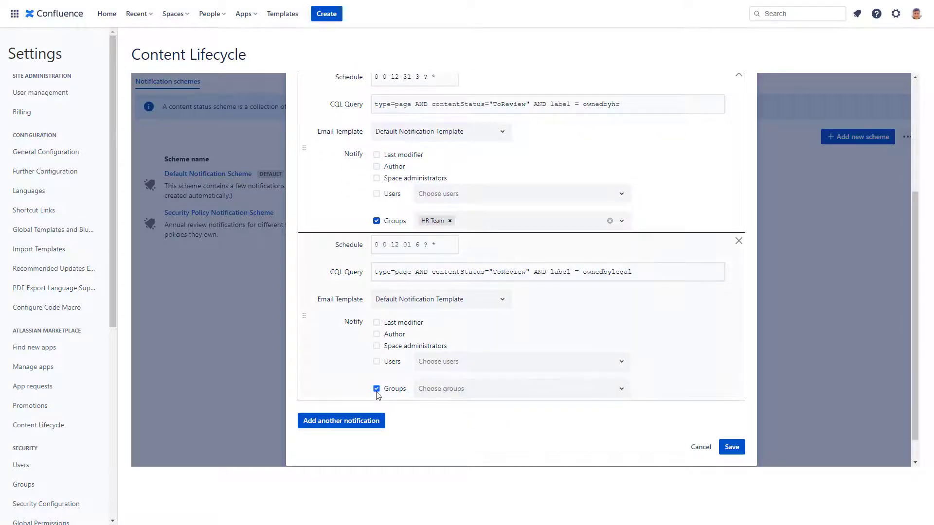
{"action": "left_click", "coordinate": [470, 388]}
{"action": "left_click", "coordinate": [441, 441]}
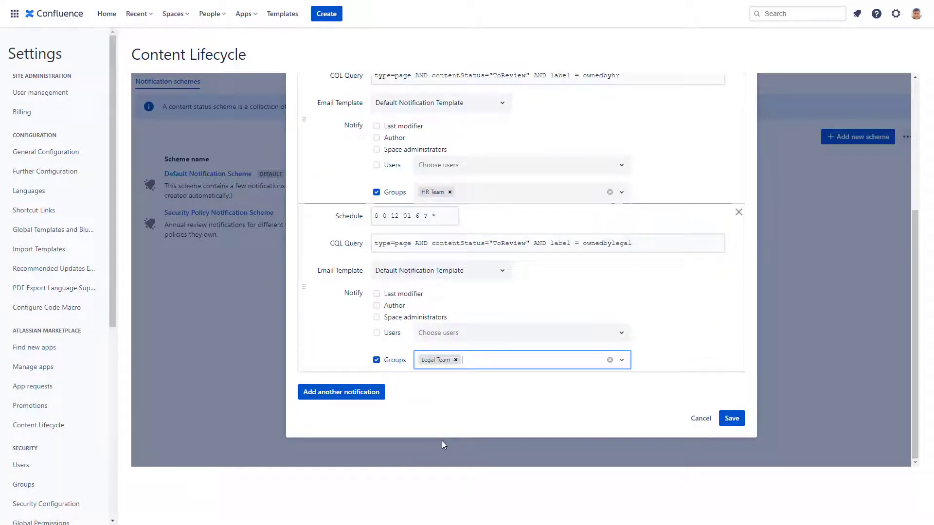
{"action": "left_click", "coordinate": [731, 418]}
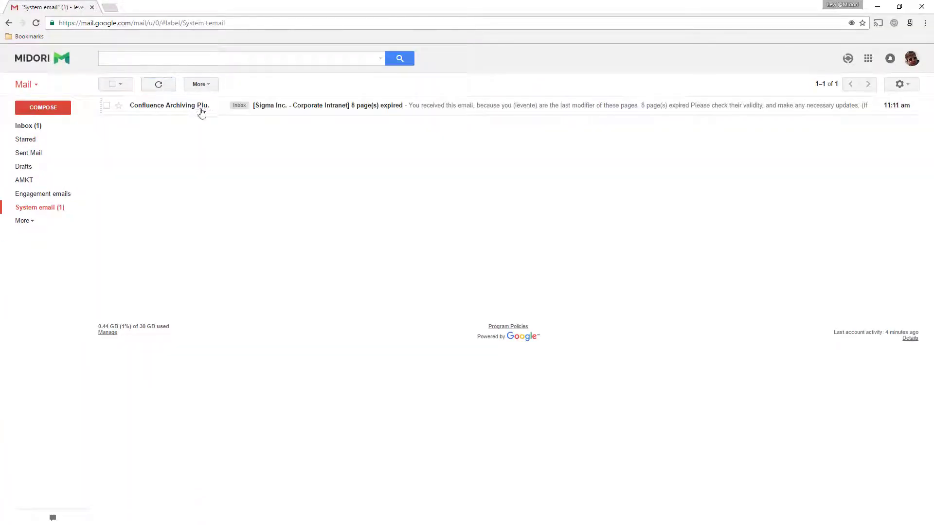
Open the Confluence Archiving email reporting 8 expired pages.
{"action": "left_click", "coordinate": [295, 110]}
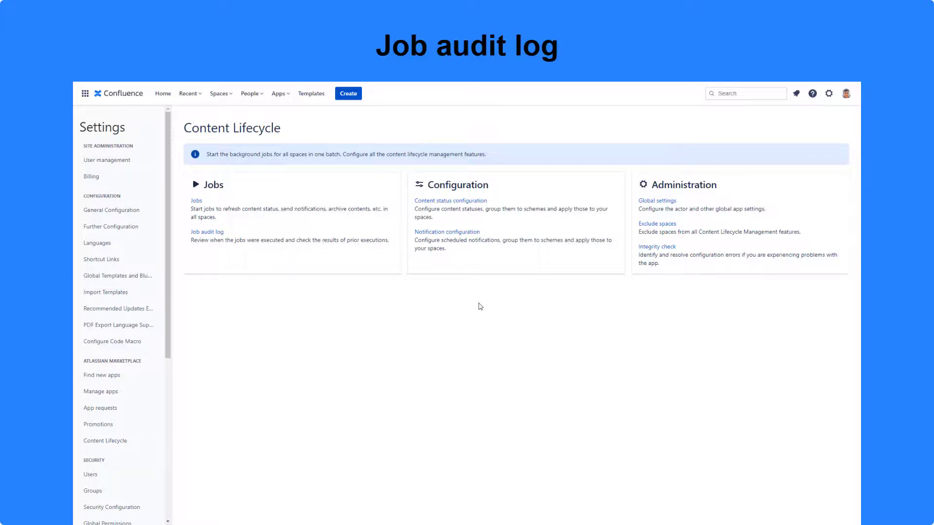
Review job audit results: 658 statuses refreshed and 18 notification emails sent.
{"action": "left_click", "coordinate": [207, 232]}
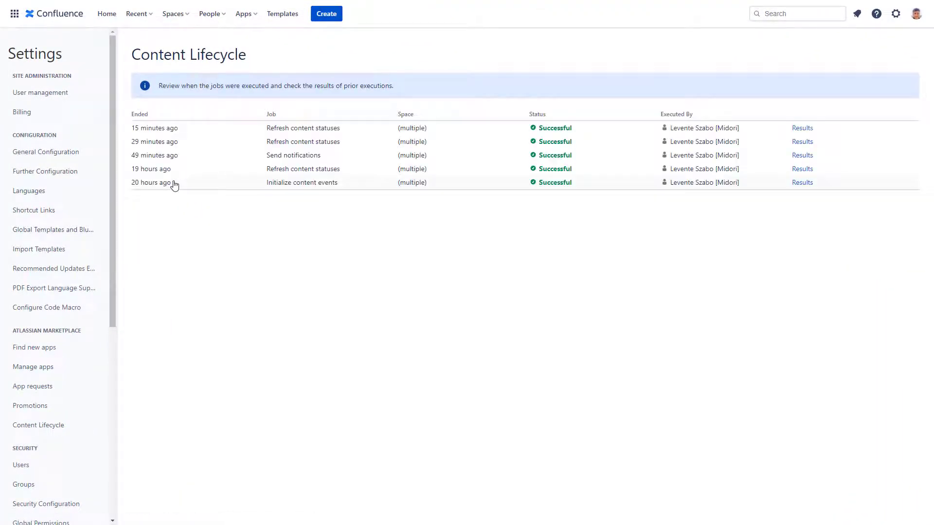
{"action": "mouse_move", "coordinate": [172, 183]}
{"action": "left_click", "coordinate": [802, 143]}
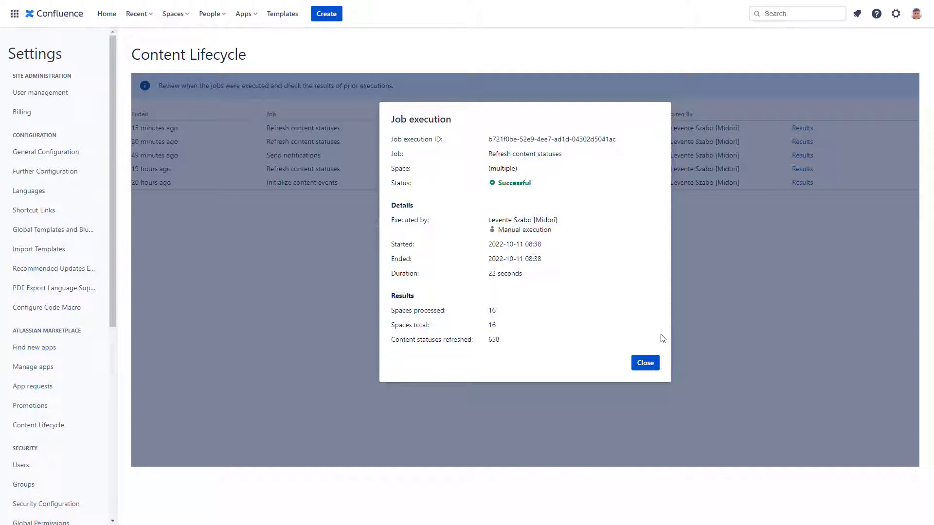
{"action": "left_click", "coordinate": [646, 364]}
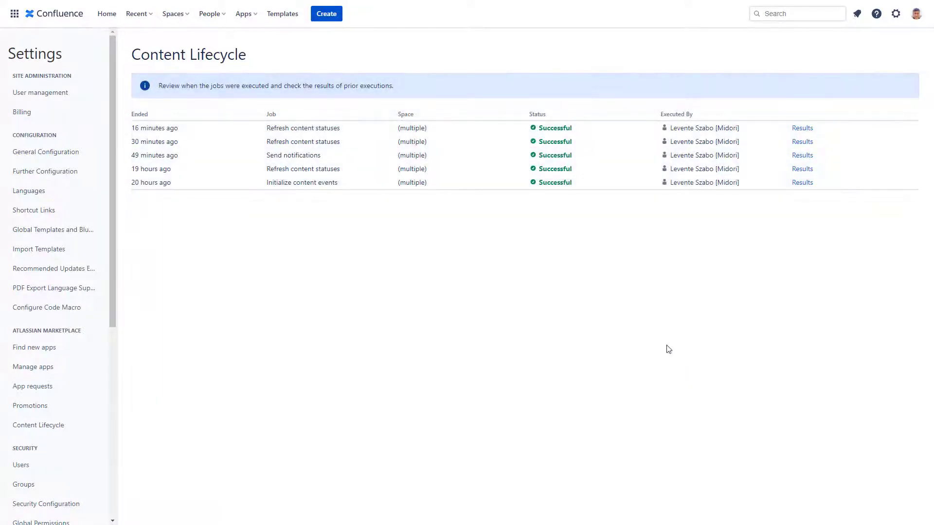
{"action": "left_click", "coordinate": [807, 157]}
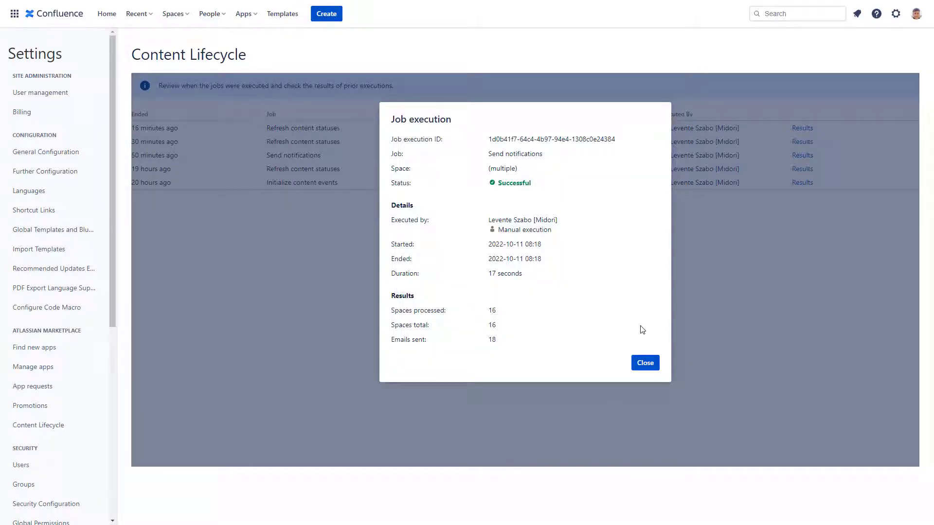
{"action": "left_click", "coordinate": [645, 363]}
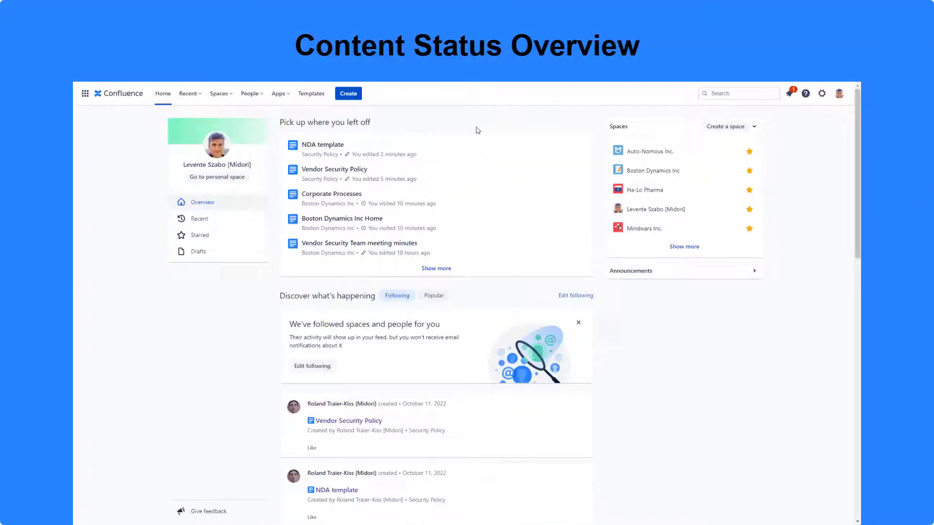
Open the Better Content Archiving status overview and briefly filter by the Security Policy Review scheme.
{"action": "left_click", "coordinate": [278, 94]}
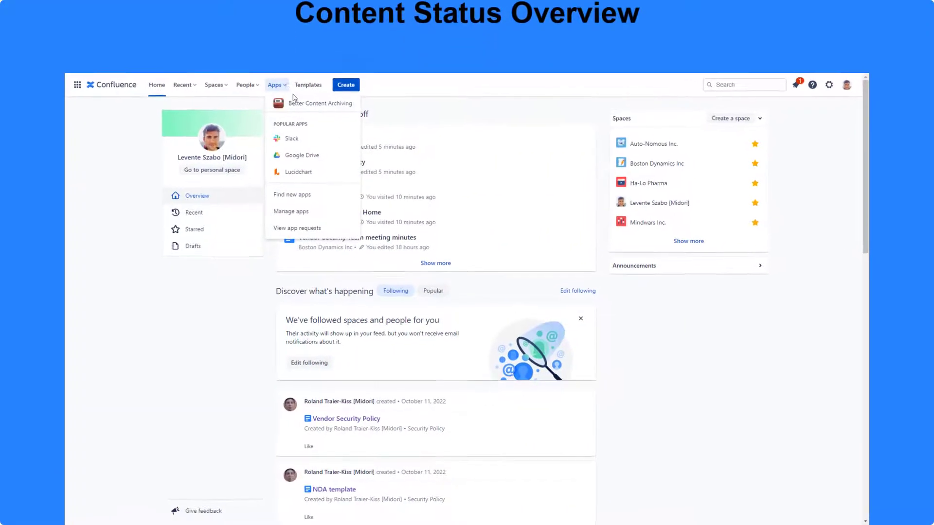
{"action": "left_click", "coordinate": [288, 49]}
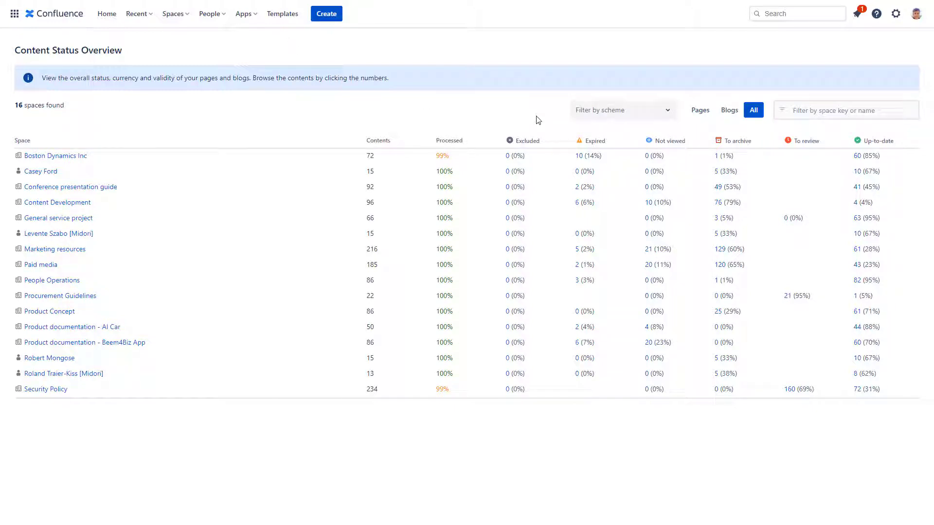
{"action": "left_click", "coordinate": [663, 115]}
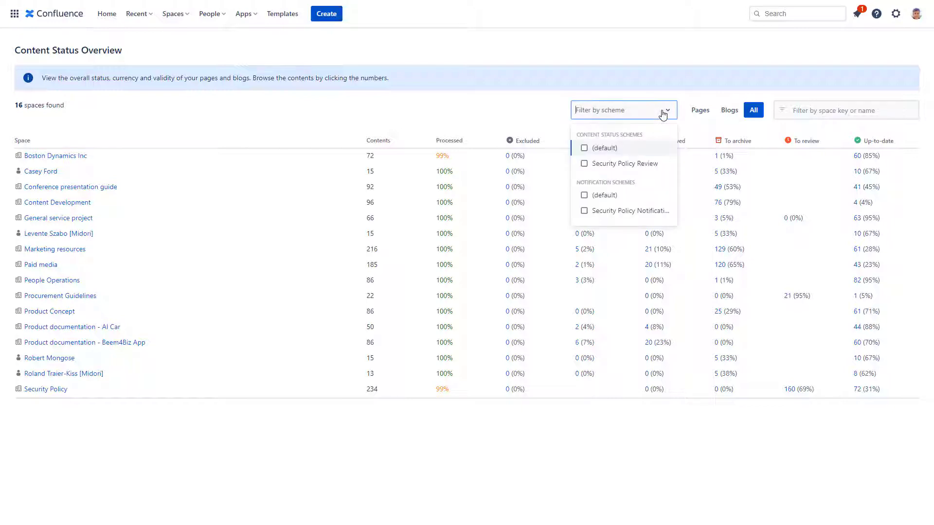
{"action": "left_click", "coordinate": [584, 164]}
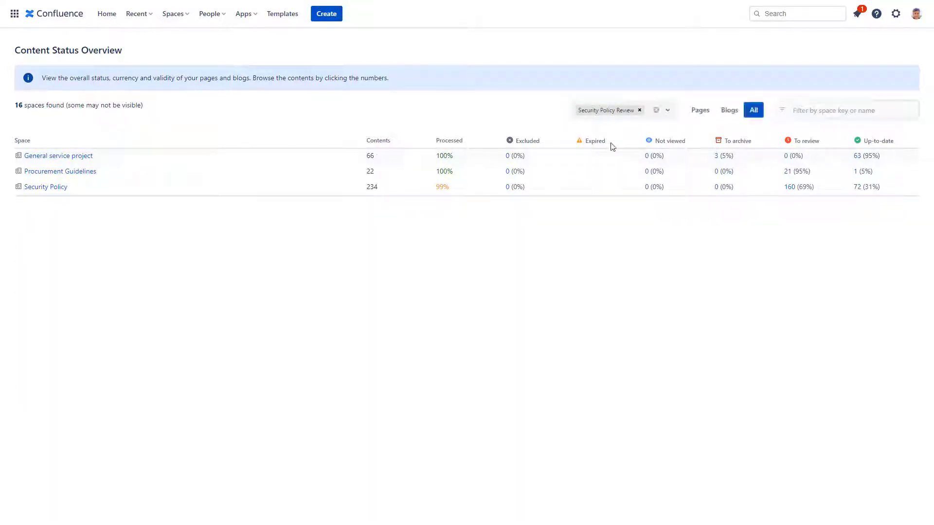
{"action": "left_click", "coordinate": [640, 110]}
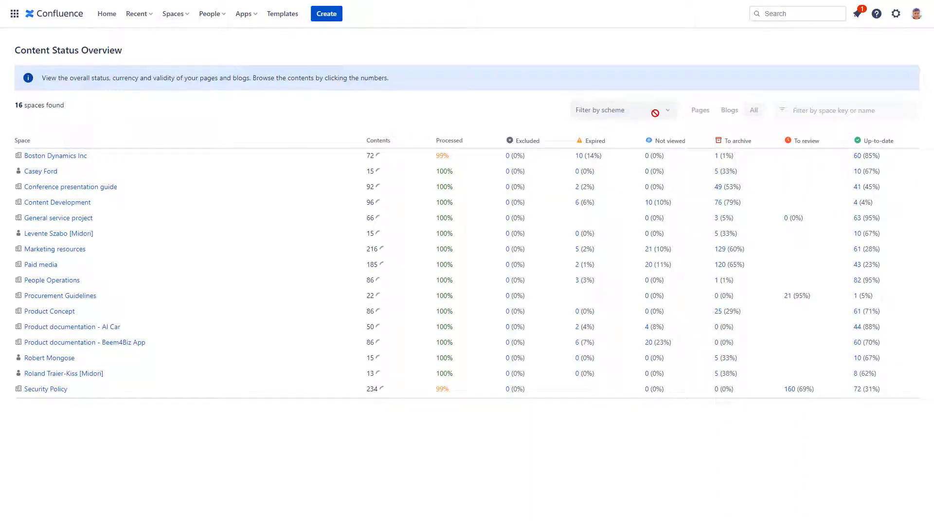
Switch the overview statistics between pages only, blogs only, and all content.
{"action": "left_click", "coordinate": [705, 115]}
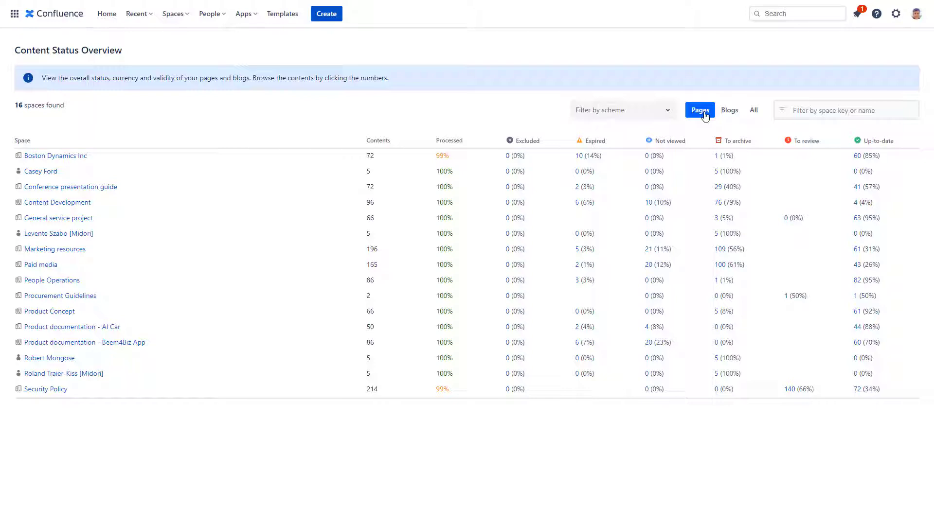
{"action": "left_click", "coordinate": [730, 111]}
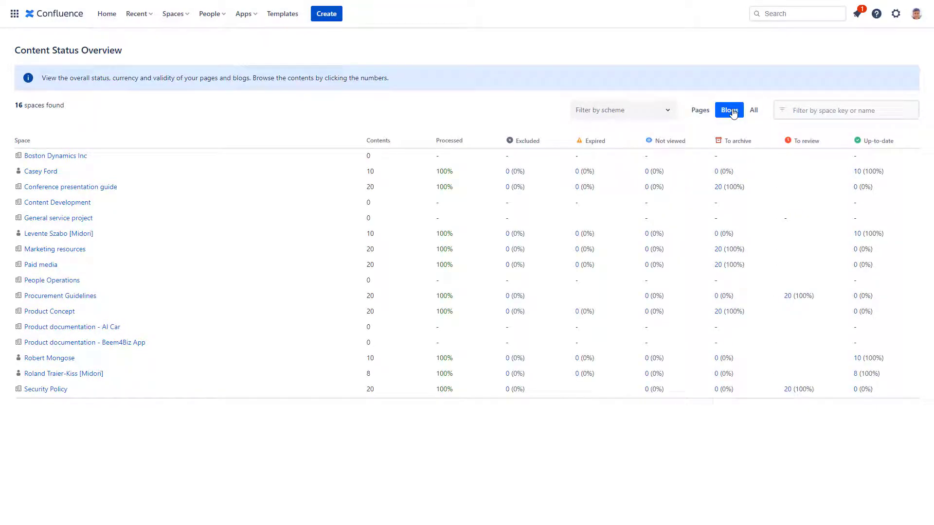
{"action": "left_click", "coordinate": [754, 114]}
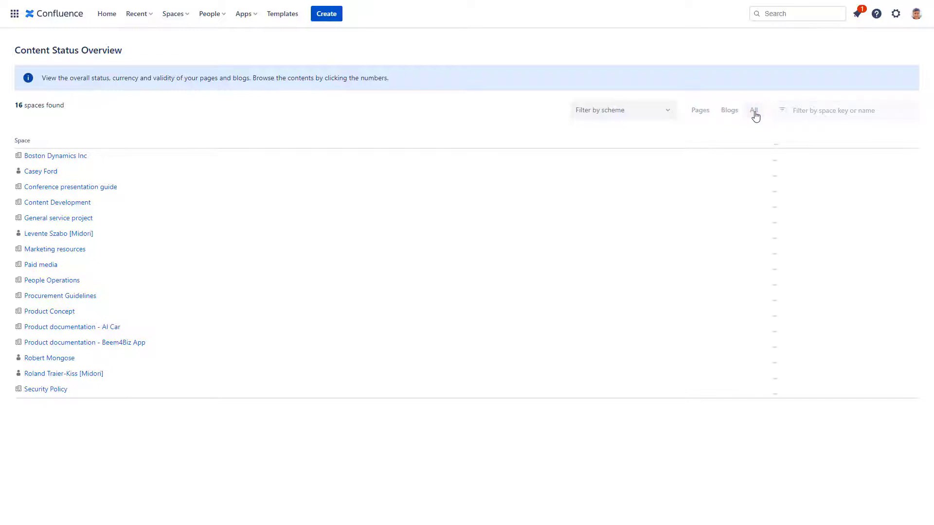
Filter spaces by 'securit', then clear the filter to list all 16 spaces.
{"action": "left_click", "coordinate": [815, 111]}
{"action": "type", "text": "s"}
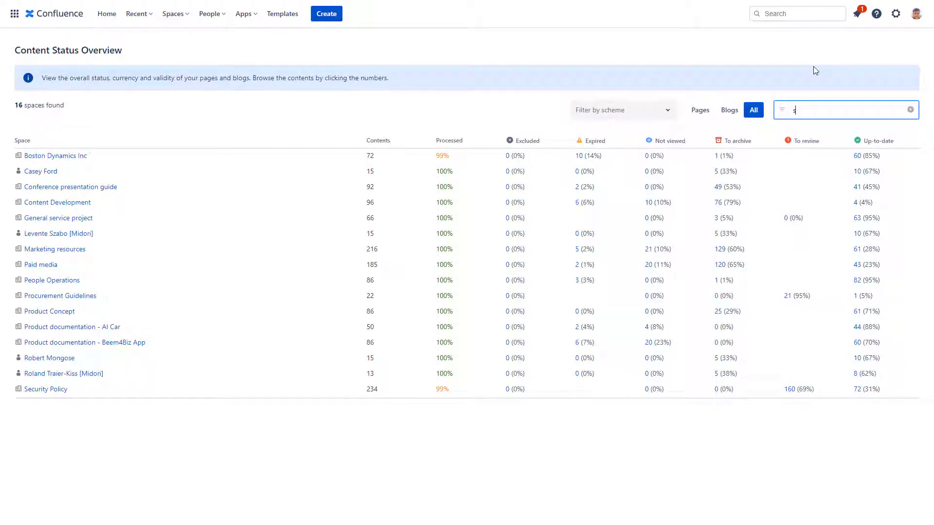
{"action": "type", "text": "ecurit"}
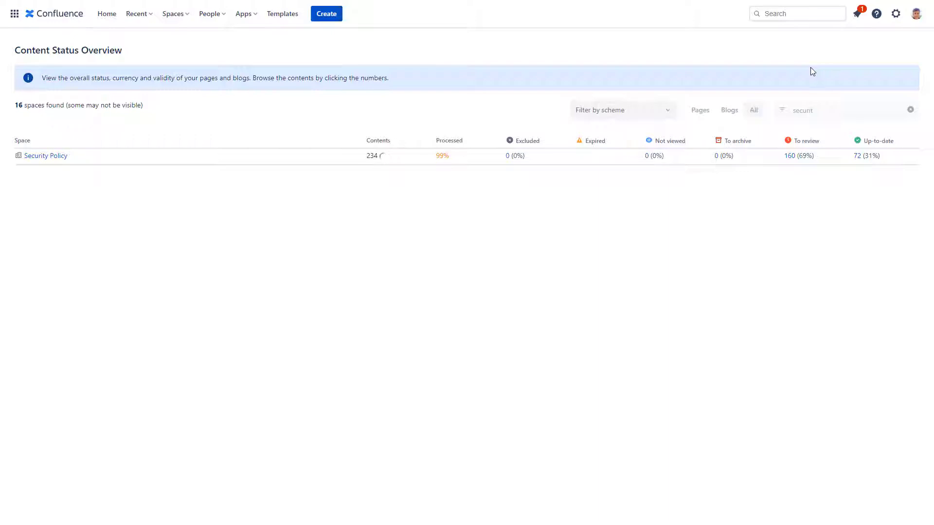
{"action": "left_click", "coordinate": [910, 110]}
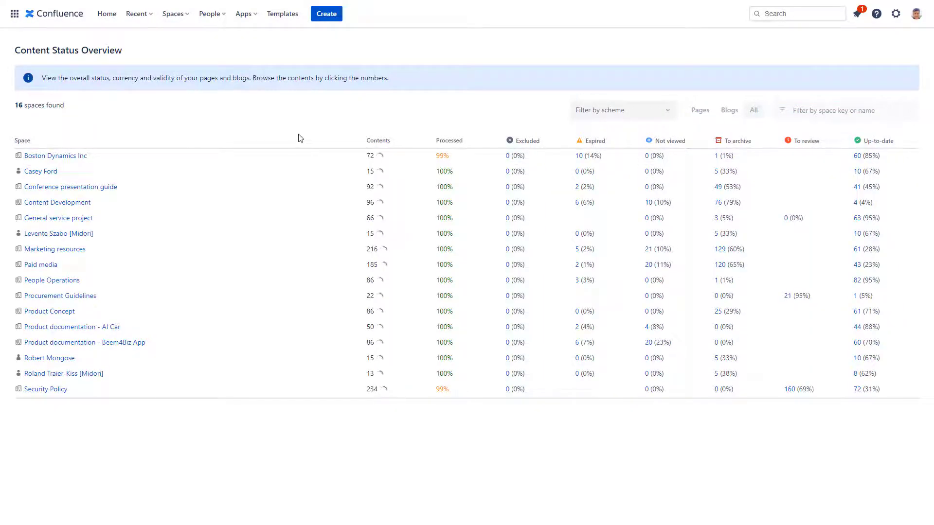
Open Boston Dynamics Inc's Corporate Processes page and inspect its Expired status details.
{"action": "left_click", "coordinate": [54, 155]}
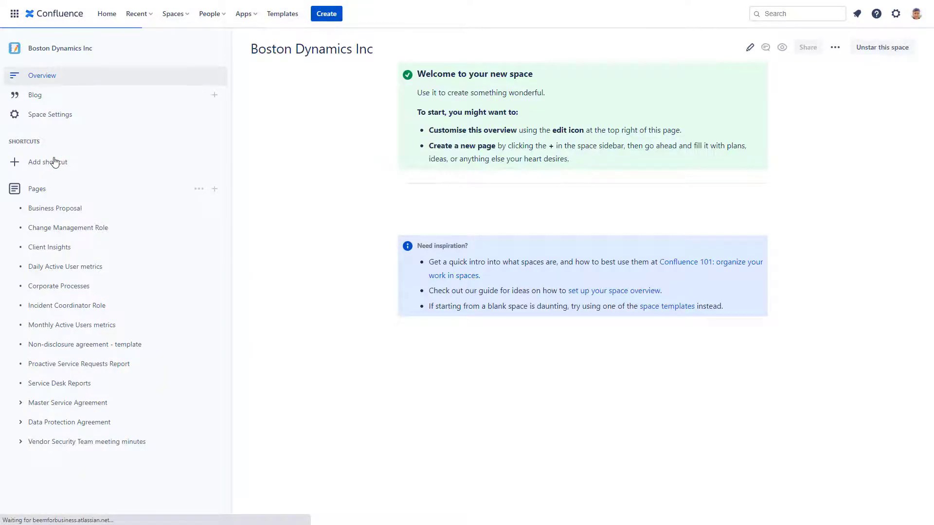
{"action": "left_click", "coordinate": [68, 286]}
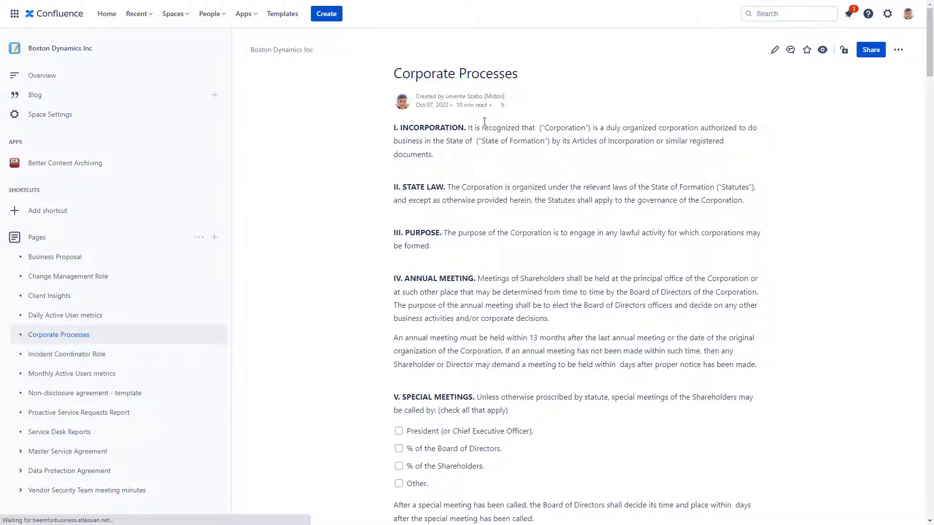
{"action": "mouse_move", "coordinate": [519, 105]}
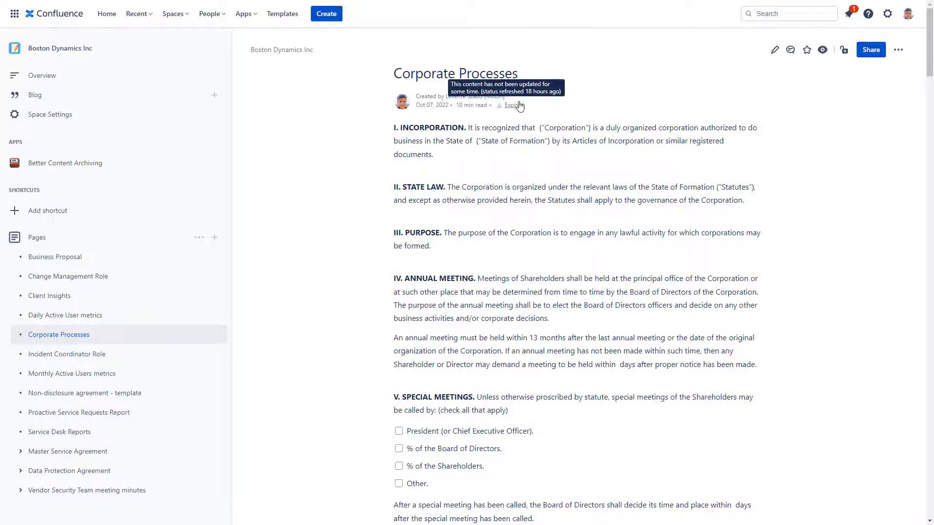
{"action": "left_click", "coordinate": [520, 106]}
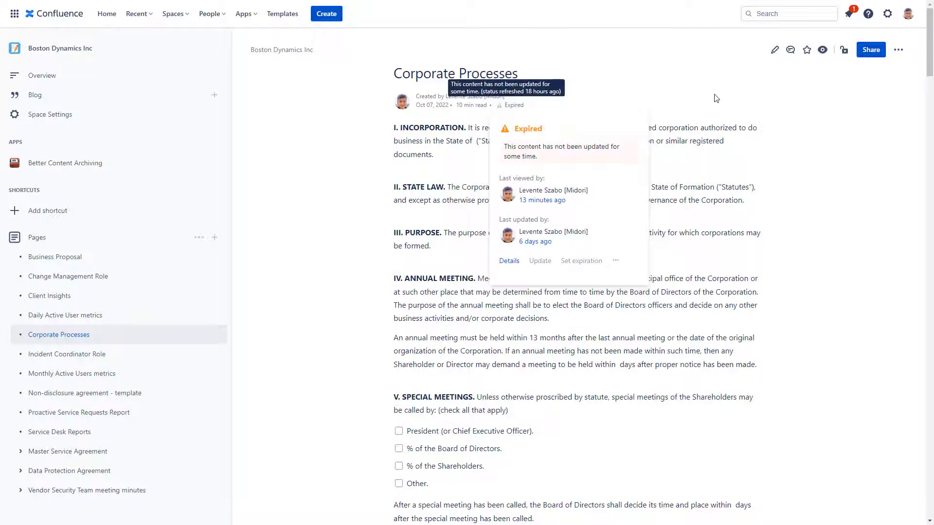
Append 'or licenses' to the INCORPORATION paragraph and publish the page.
{"action": "left_click", "coordinate": [775, 51]}
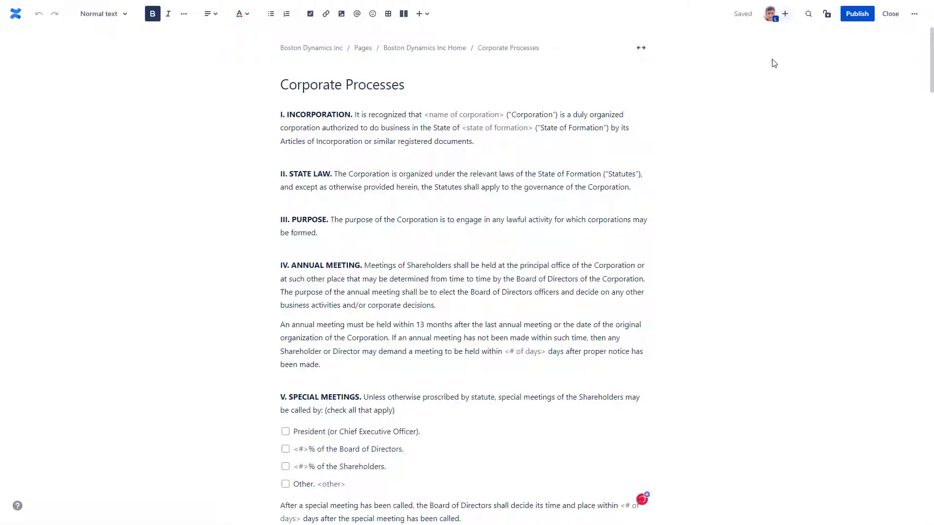
{"action": "left_click", "coordinate": [472, 142]}
{"action": "type", "text": "or licenses"}
{"action": "left_click", "coordinate": [856, 15]}
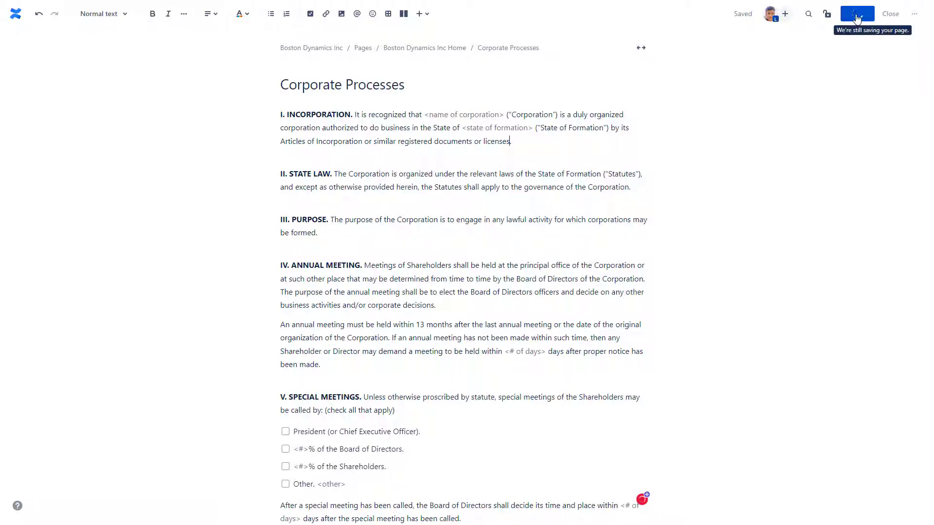